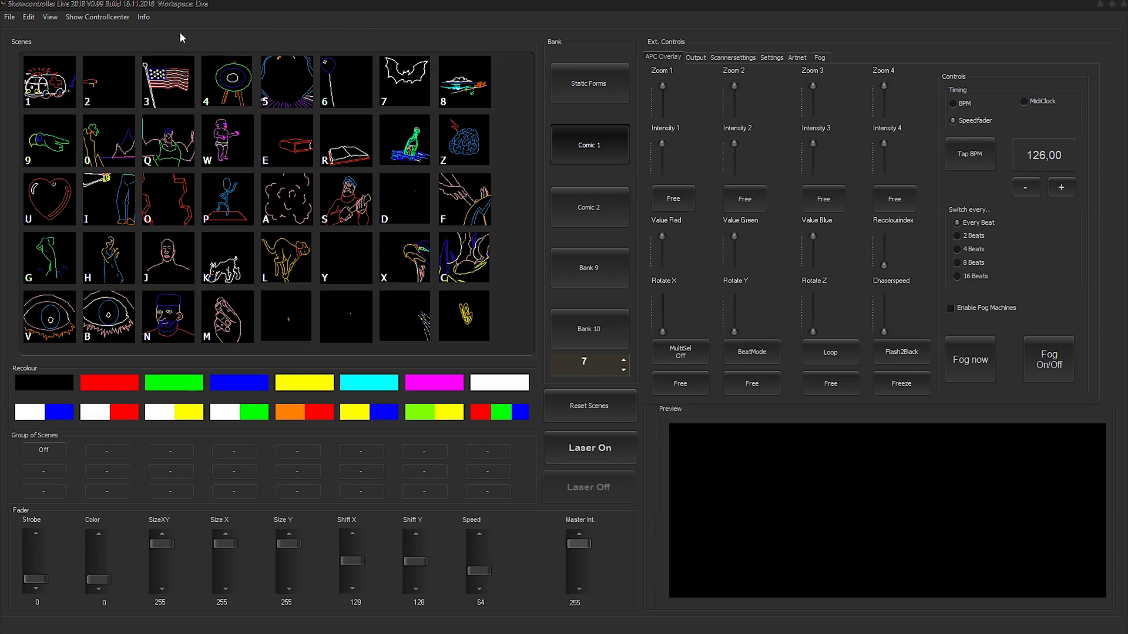
Show the test picture window, decline starting the laser output, and place the window over the first scenes
left_click(53, 23)
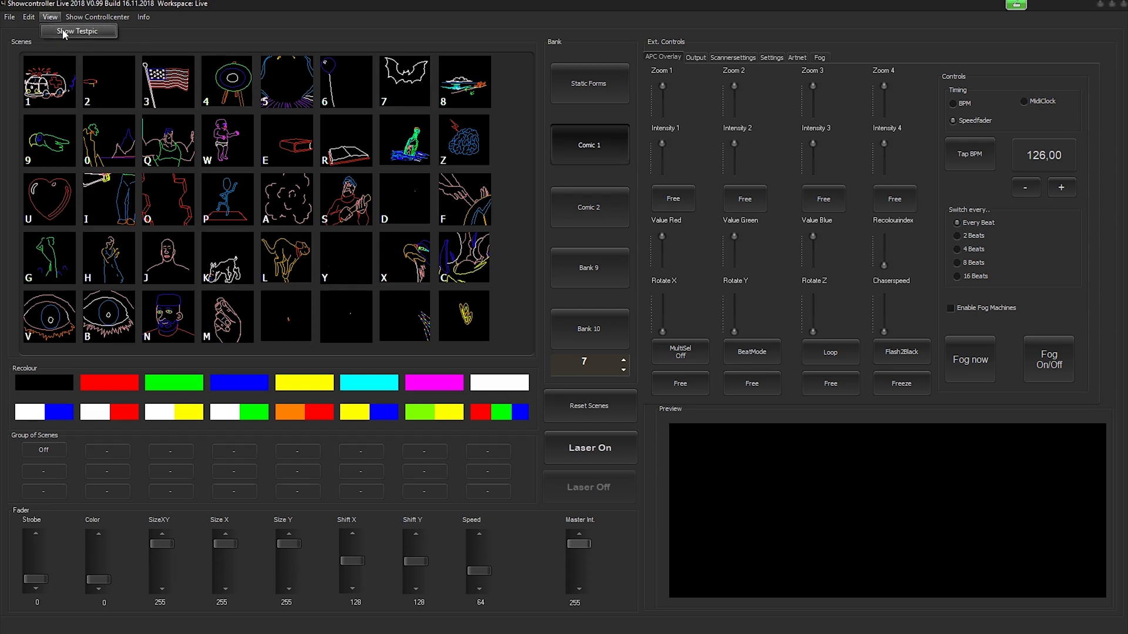
left_click(64, 32)
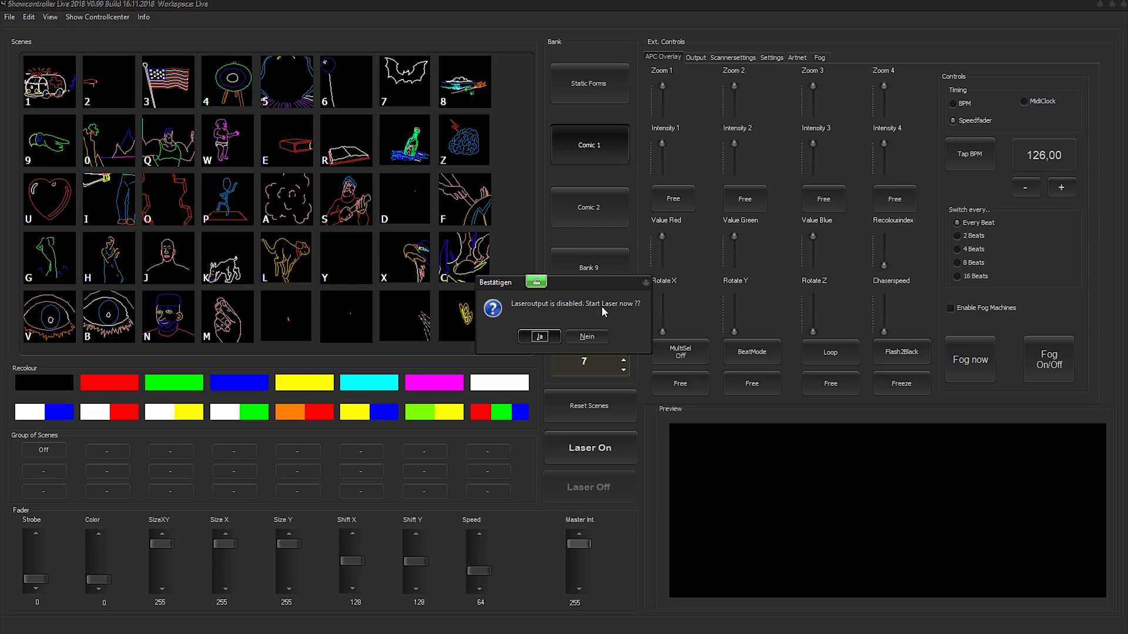
left_click(586, 339)
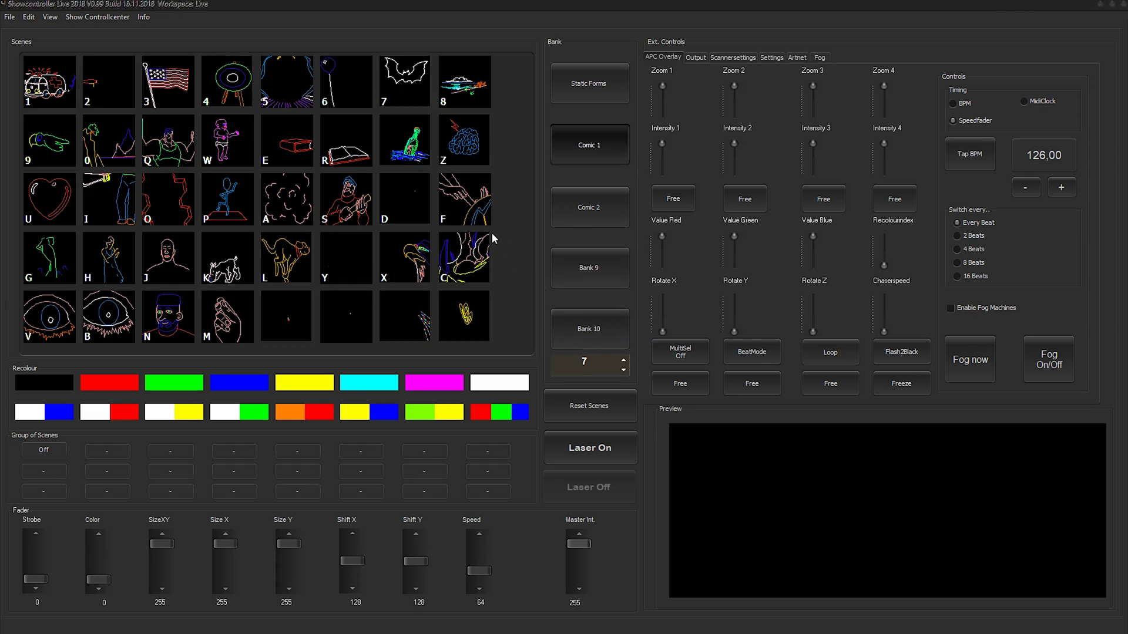
left_click_drag(1016, 4, 52, 51)
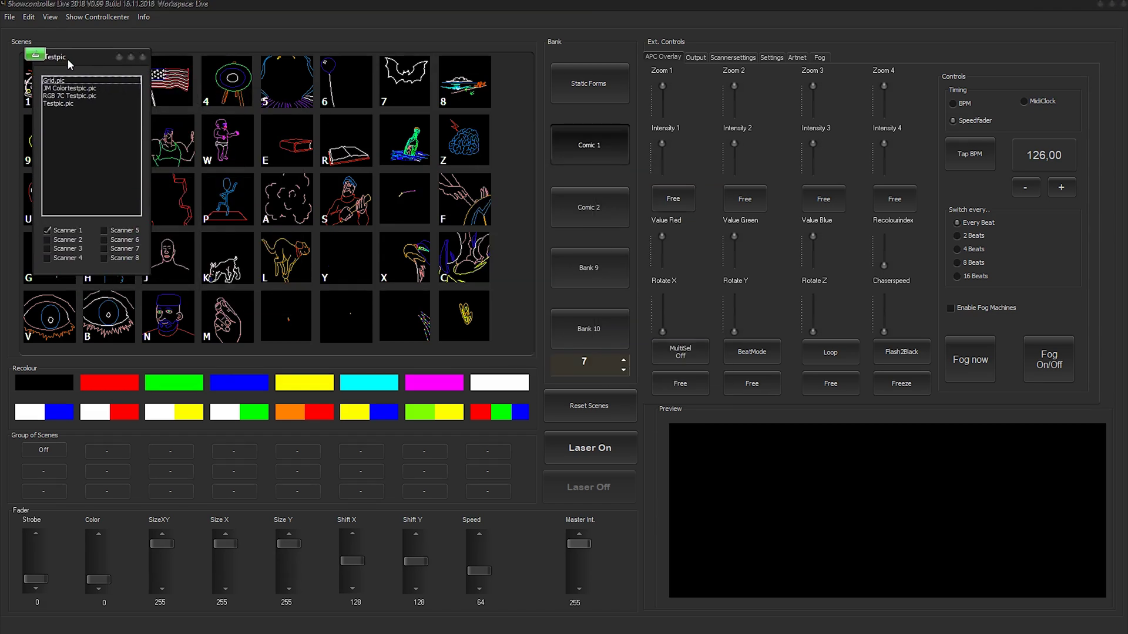
Open the Control Center and arrange it beside the Testpic window so both remain accessible
key("F2")
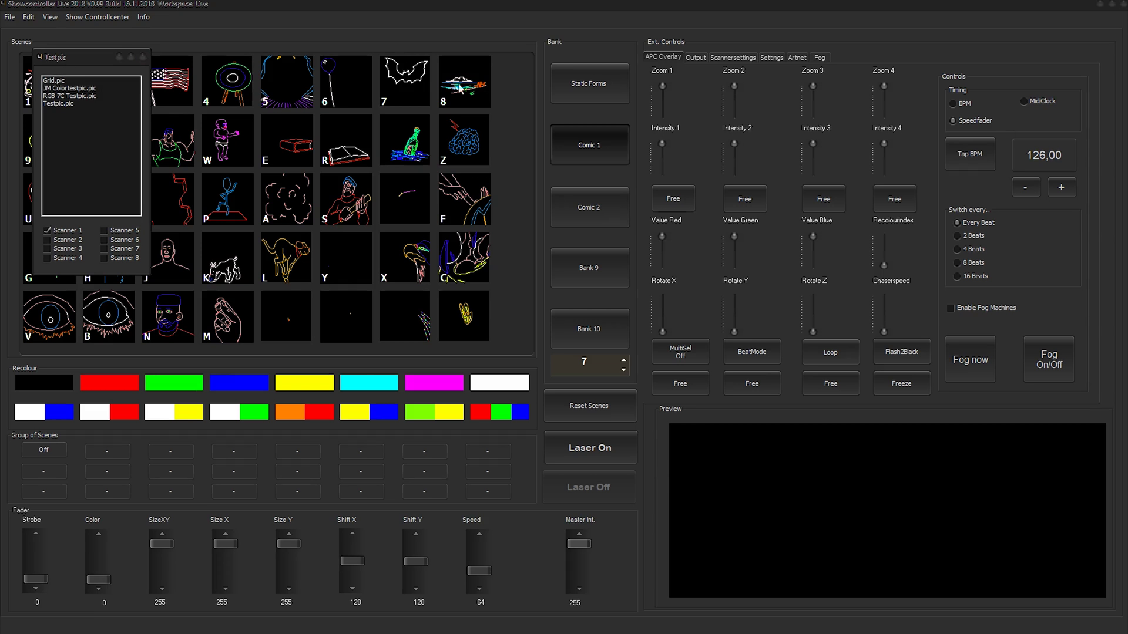
left_click_drag(492, 104, 469, 108)
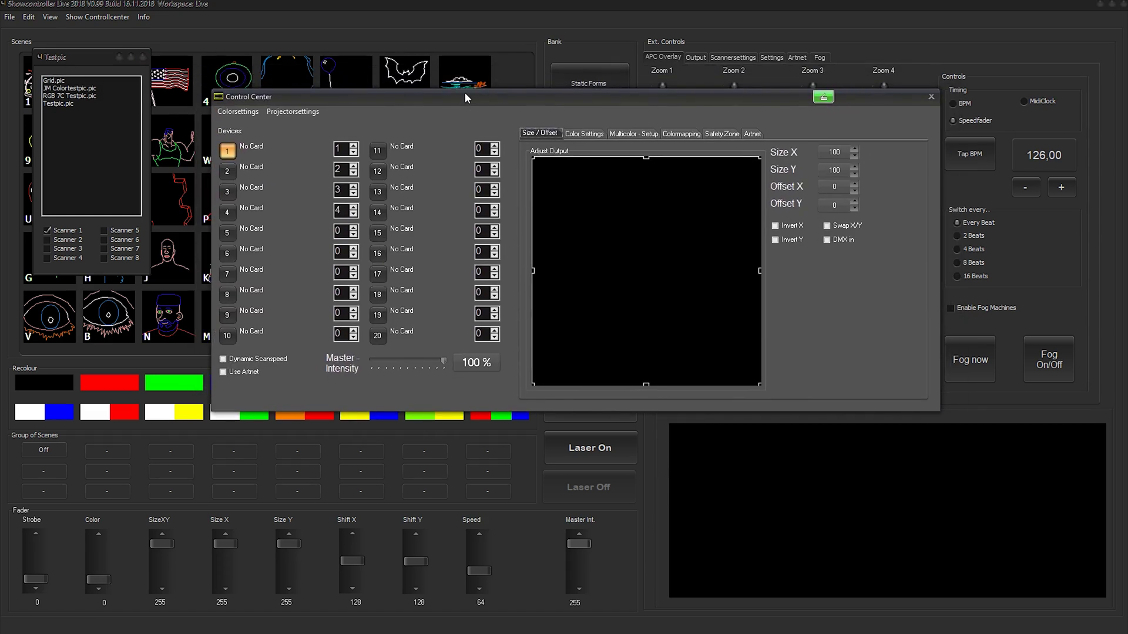
left_click(74, 55)
left_click(380, 151)
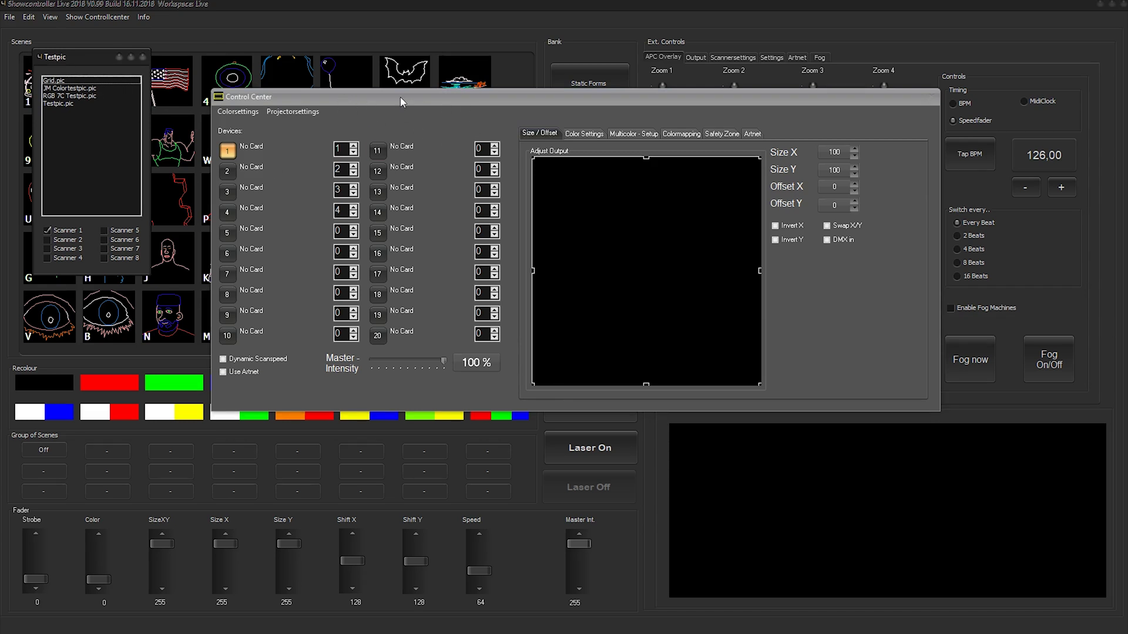
Display the Grid.pic test picture and switch scanners on and off until only Scanner 2 outputs it
left_click(57, 81)
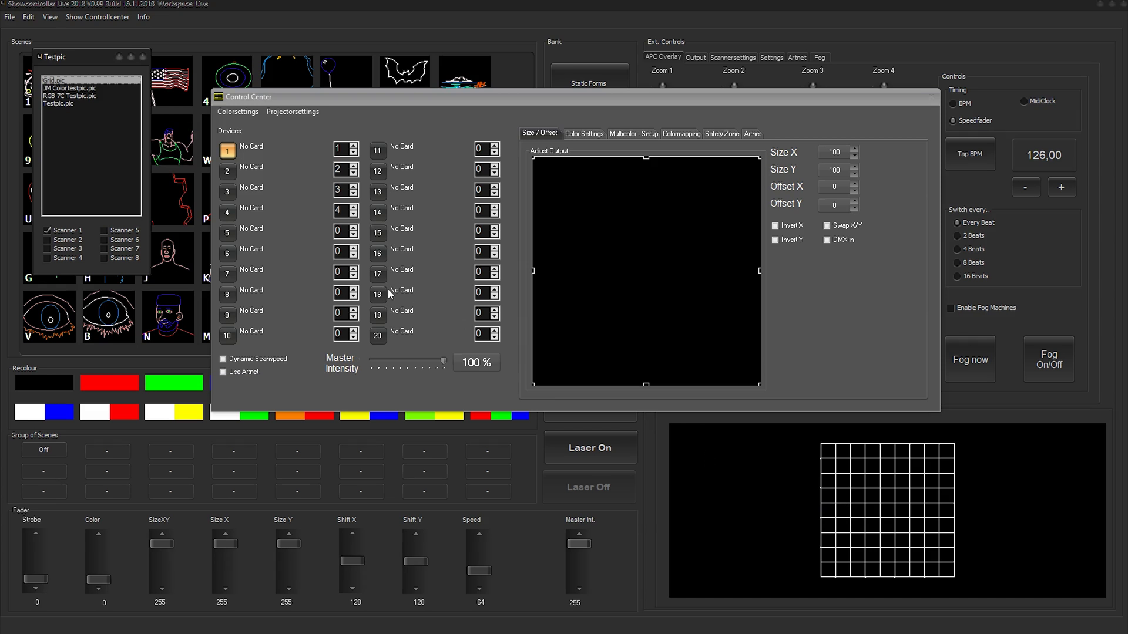
left_click(46, 241)
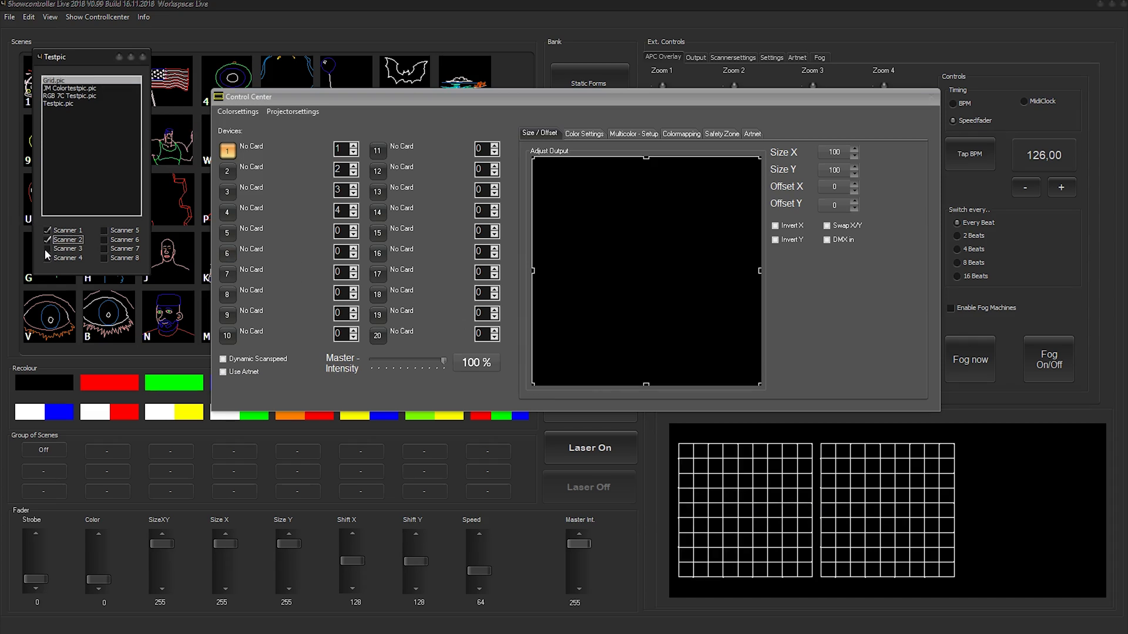
left_click(47, 249)
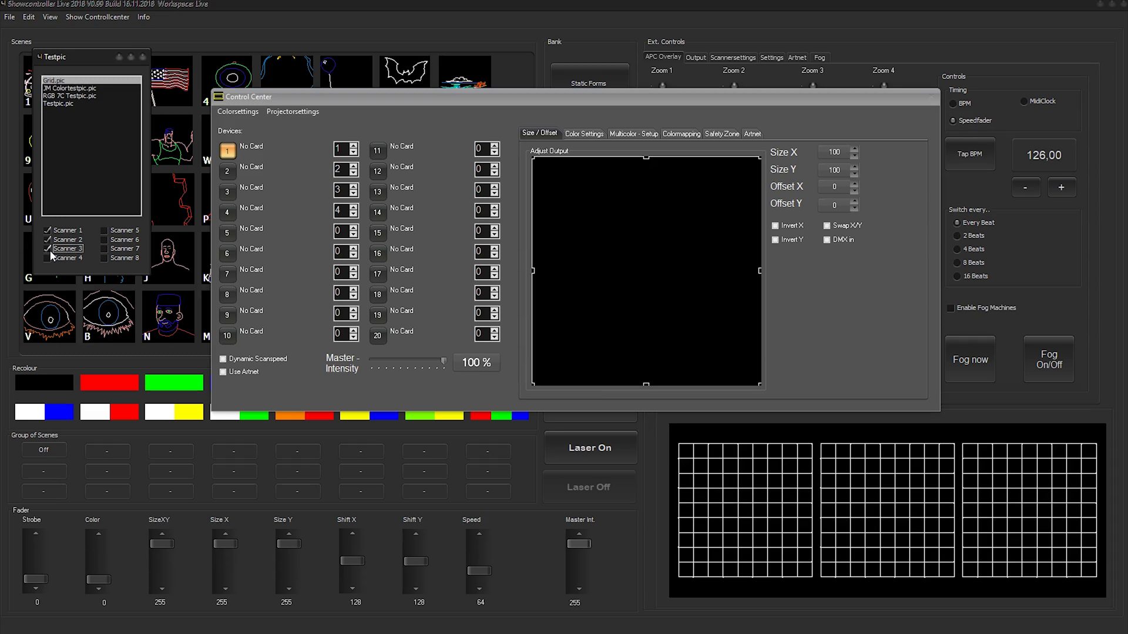
left_click(50, 249)
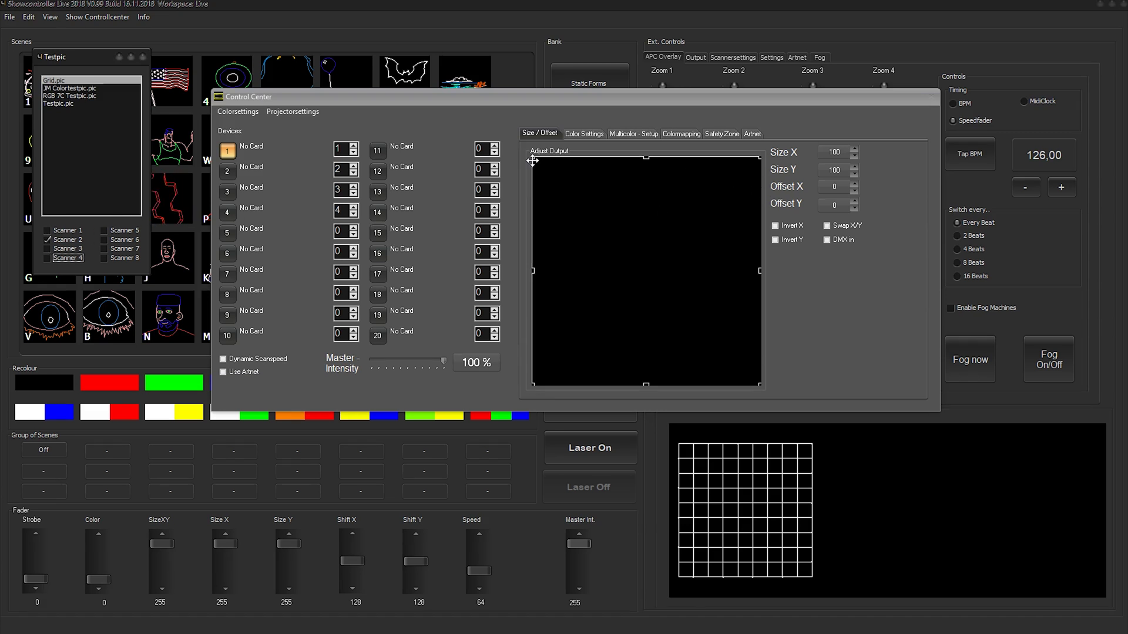
Output the grid on Scanner 1 only and shrink device 1's output area to about 55 by 54 with a Y offset of about -3
left_click(58, 232)
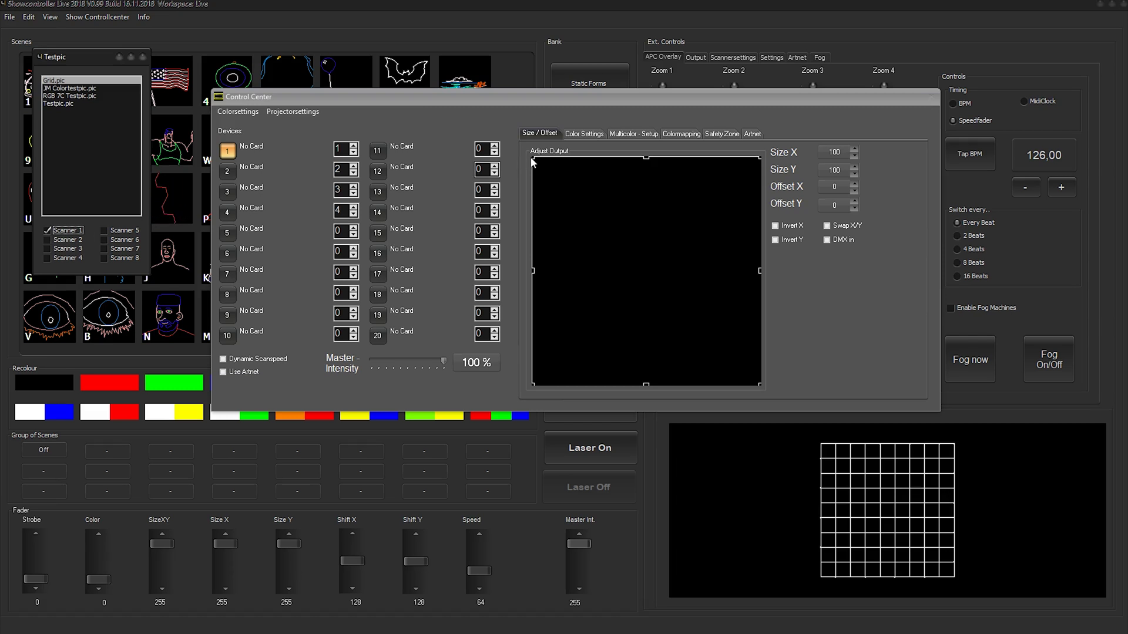
left_click_drag(532, 158, 654, 265)
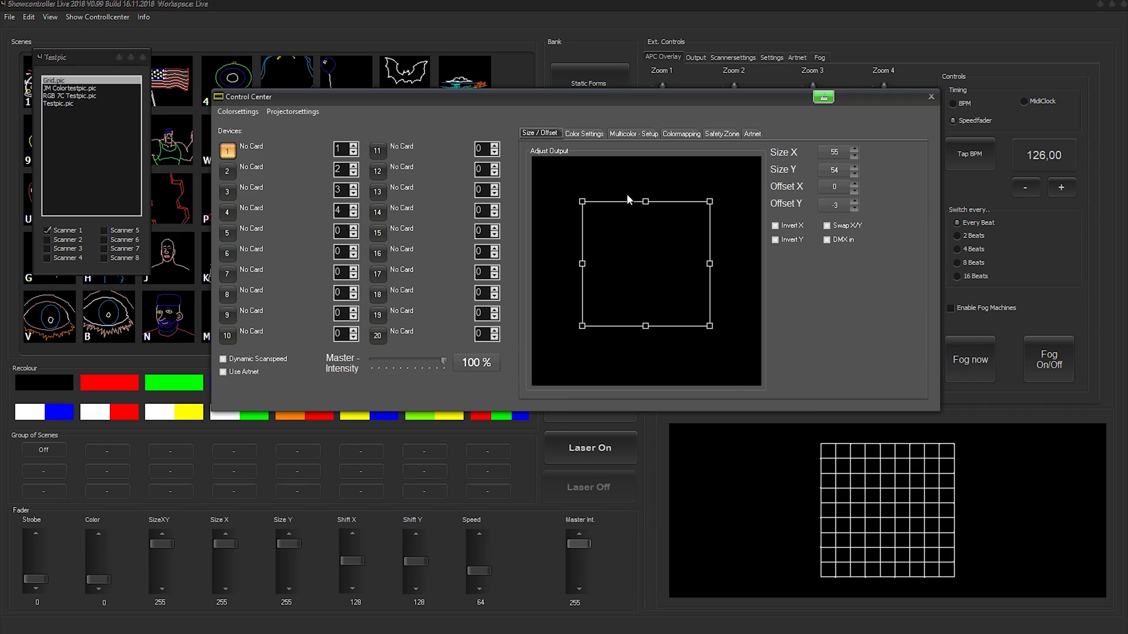
Review device 1's color settings, multicolor setup, colormapping and safety zone options
left_click(583, 135)
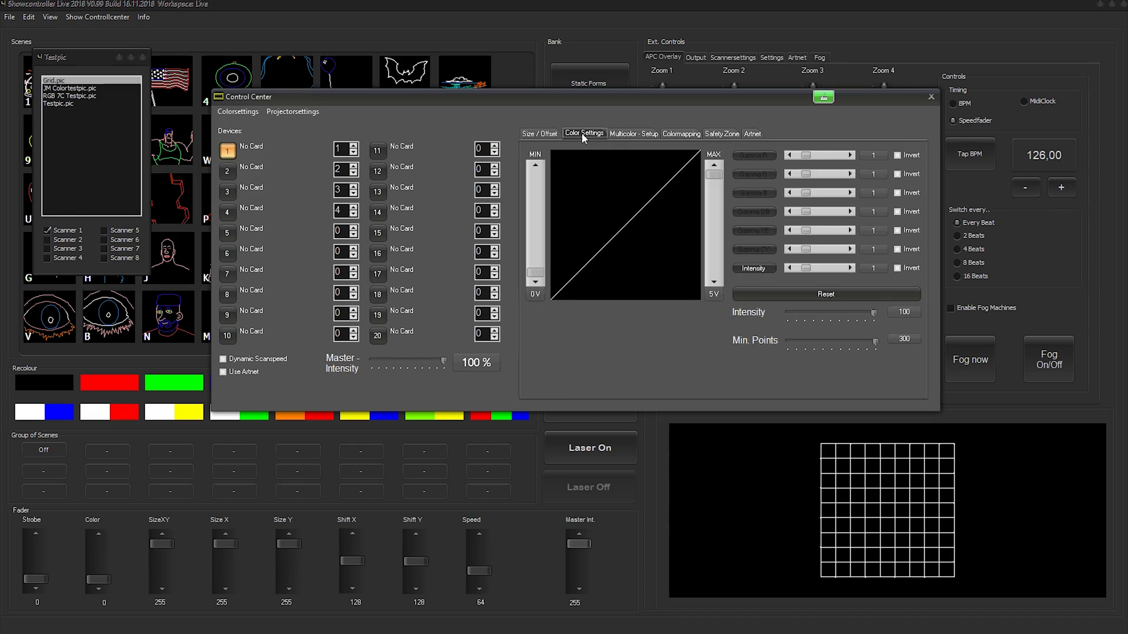
left_click(636, 134)
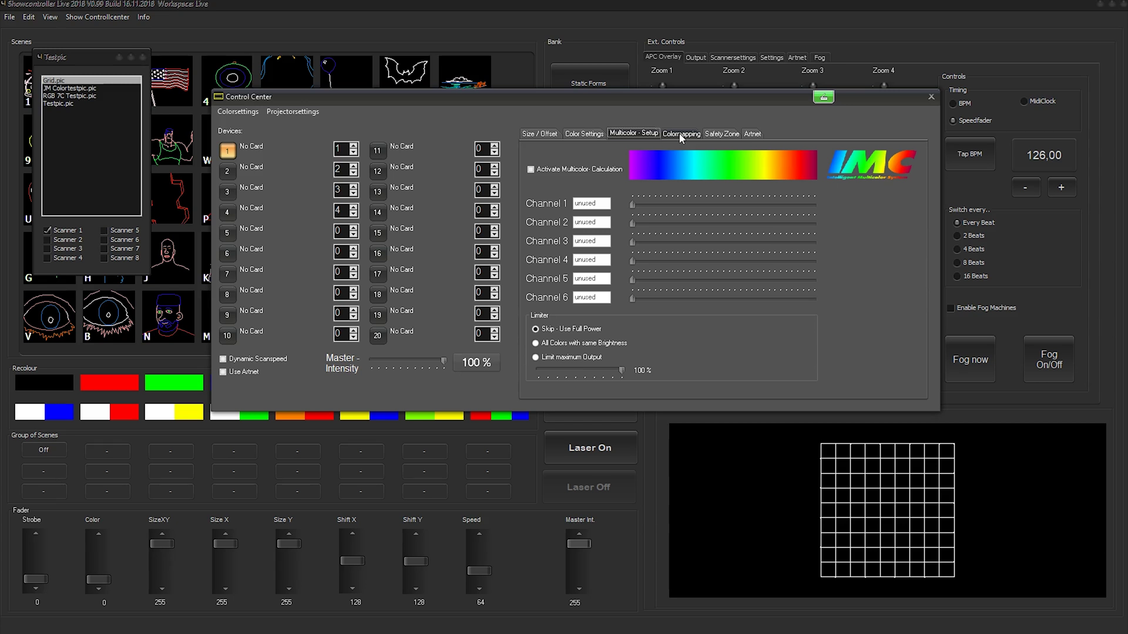
left_click(682, 135)
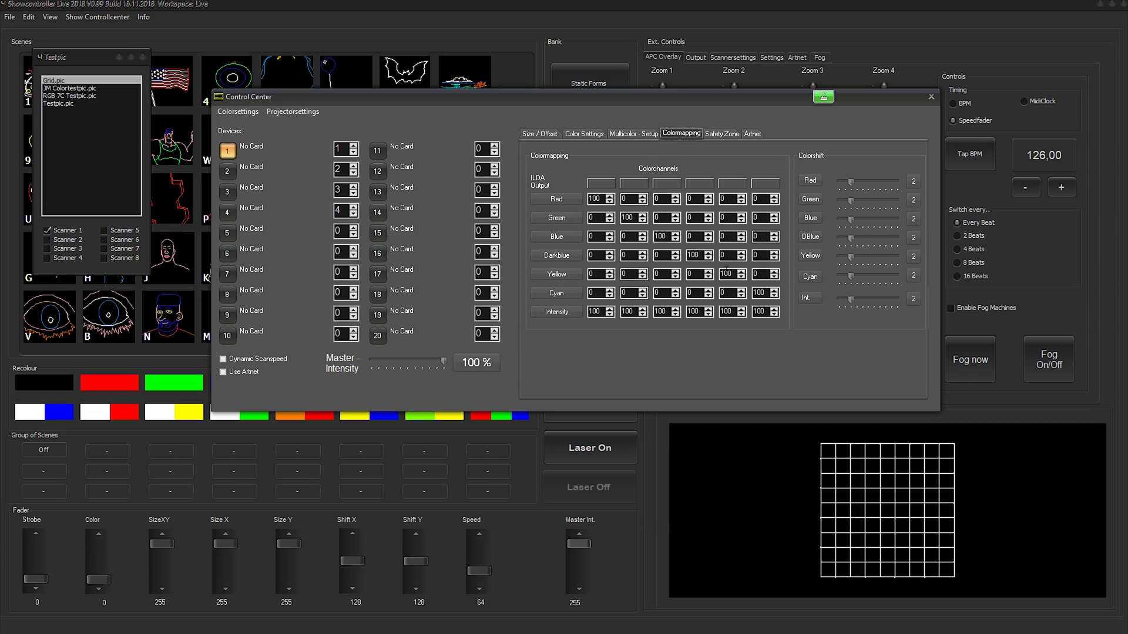
left_click(730, 134)
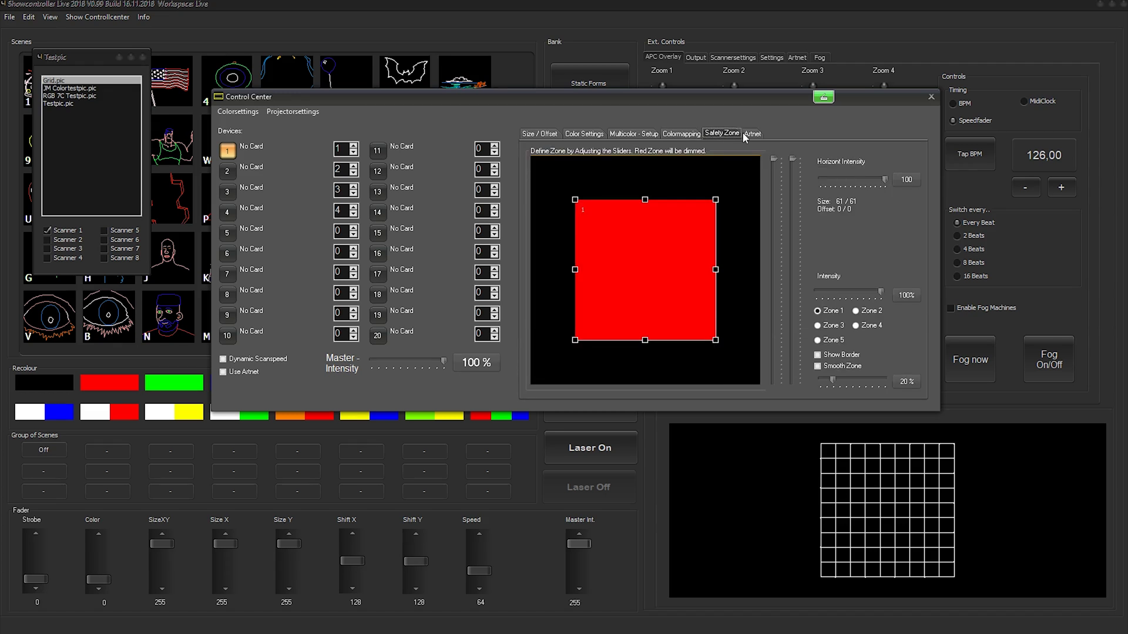
Try selecting devices 2, 3 and 4 together, return to device 1 alone, and close the Control Center
left_click(227, 171)
left_click(227, 192, "ctrl")
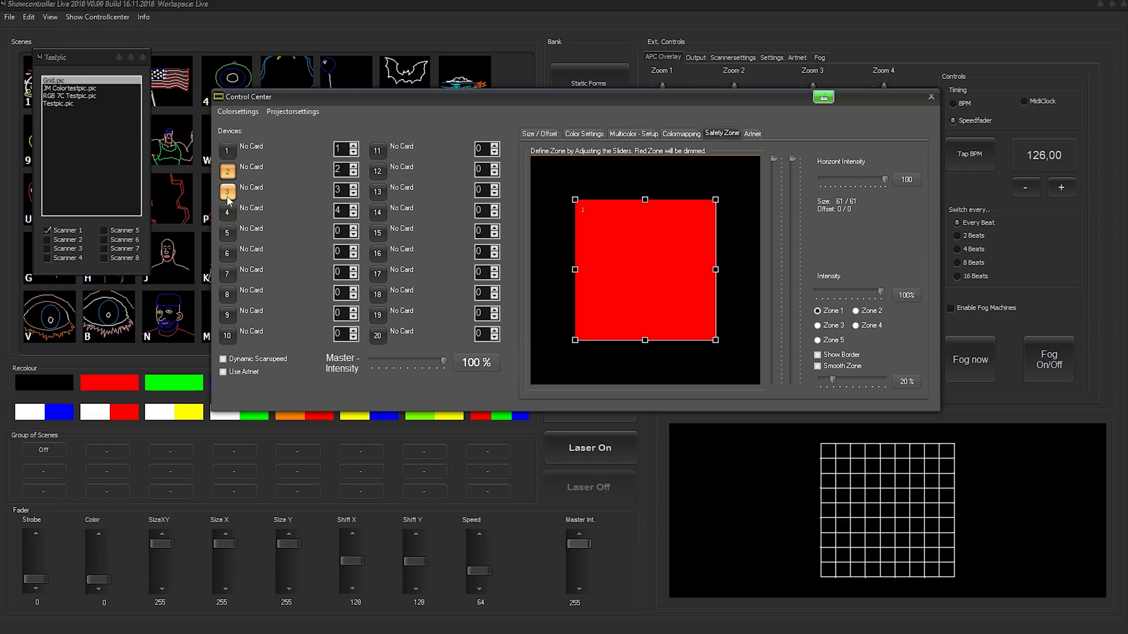
left_click(227, 212, "shift")
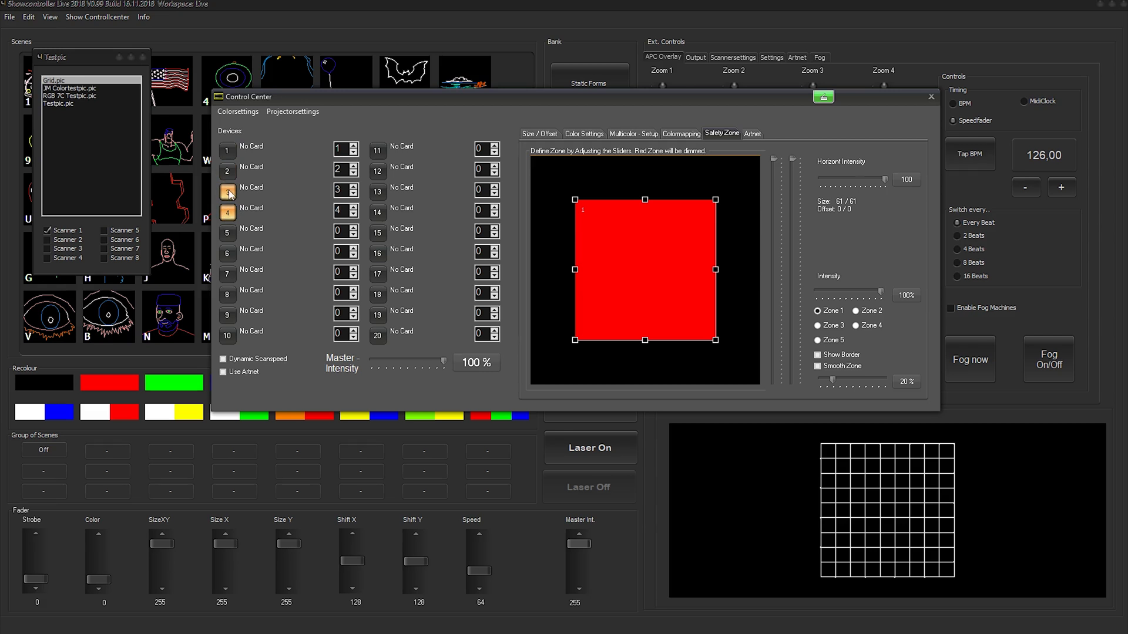
left_click(230, 170, "shift")
left_click(227, 151)
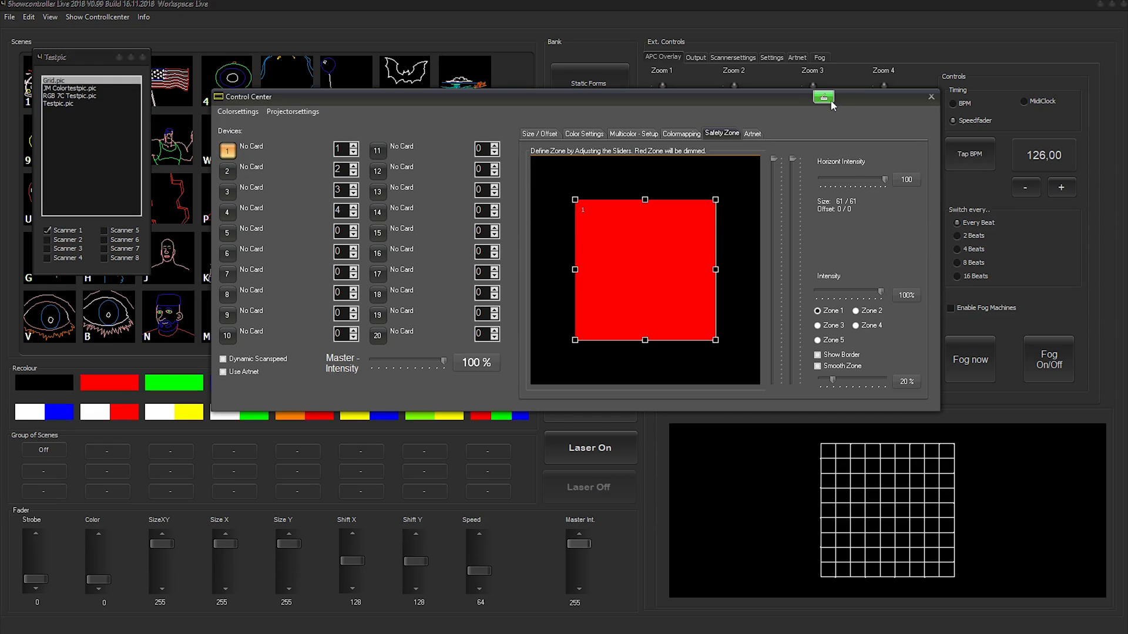
left_click(931, 97)
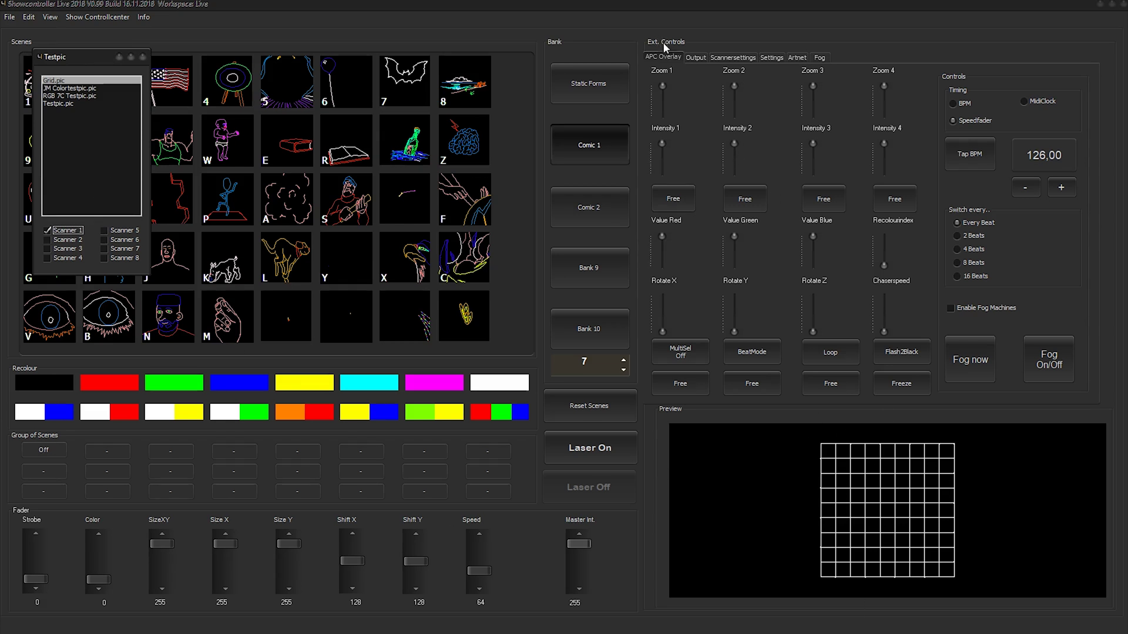
Set a Scanspeed of 20 in the scanner settings, using the Default scanning parameters
left_click(729, 64)
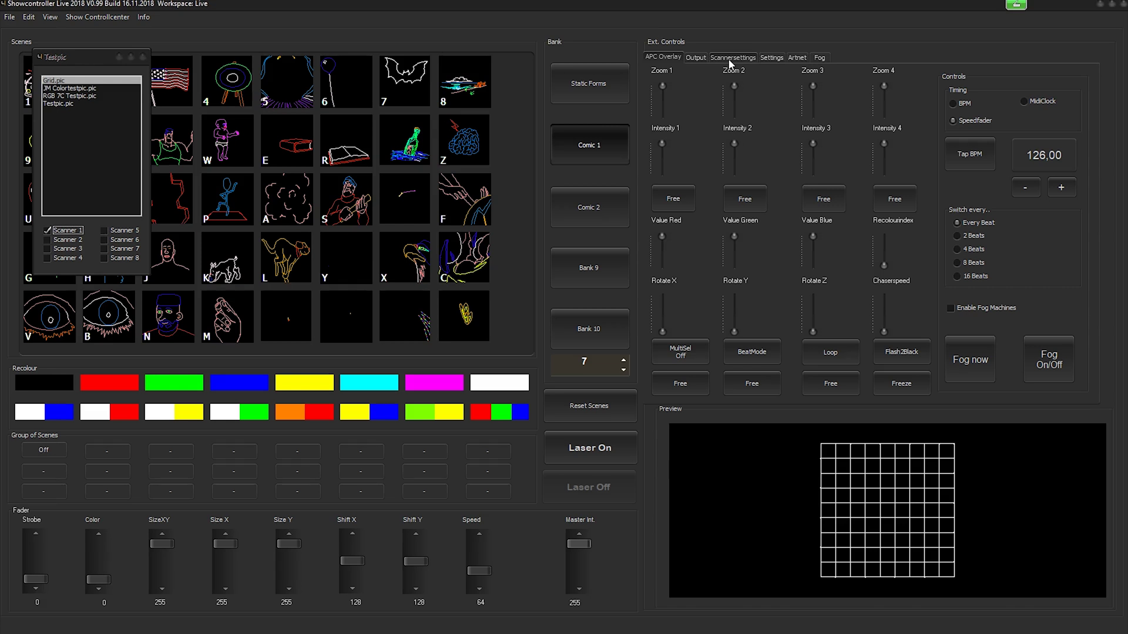
left_click(729, 61)
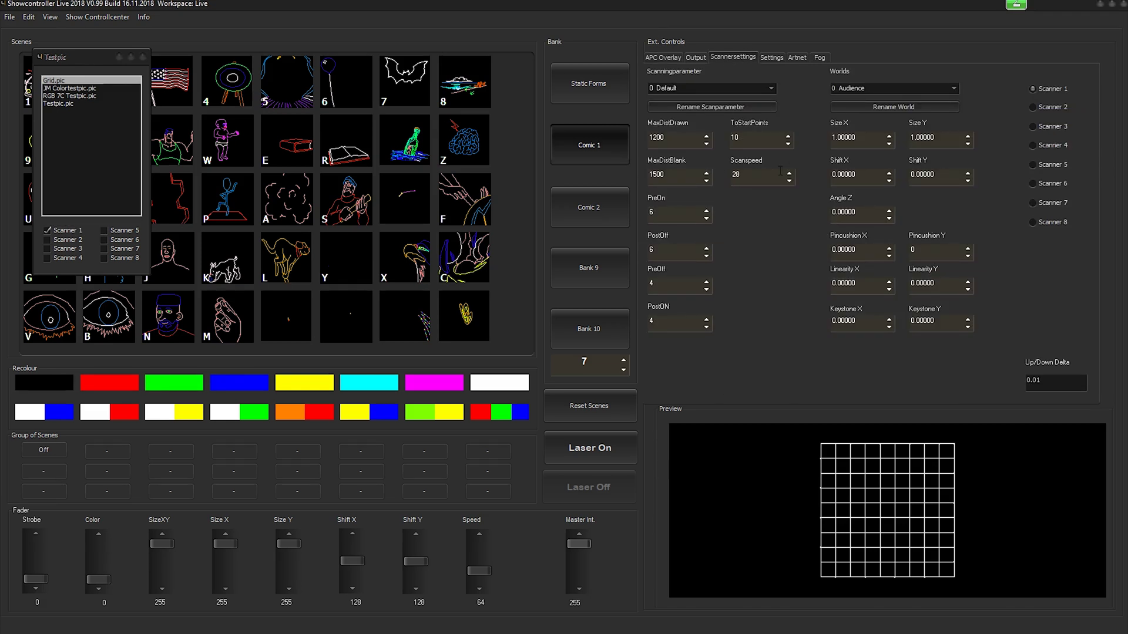
left_click(1033, 108)
double_click(728, 181)
type("20")
double_click(761, 142)
Set Scanner 2's Scanspeed to 30 and save the workspace
left_click(1032, 107)
double_click(734, 175)
type("30")
left_click(9, 16)
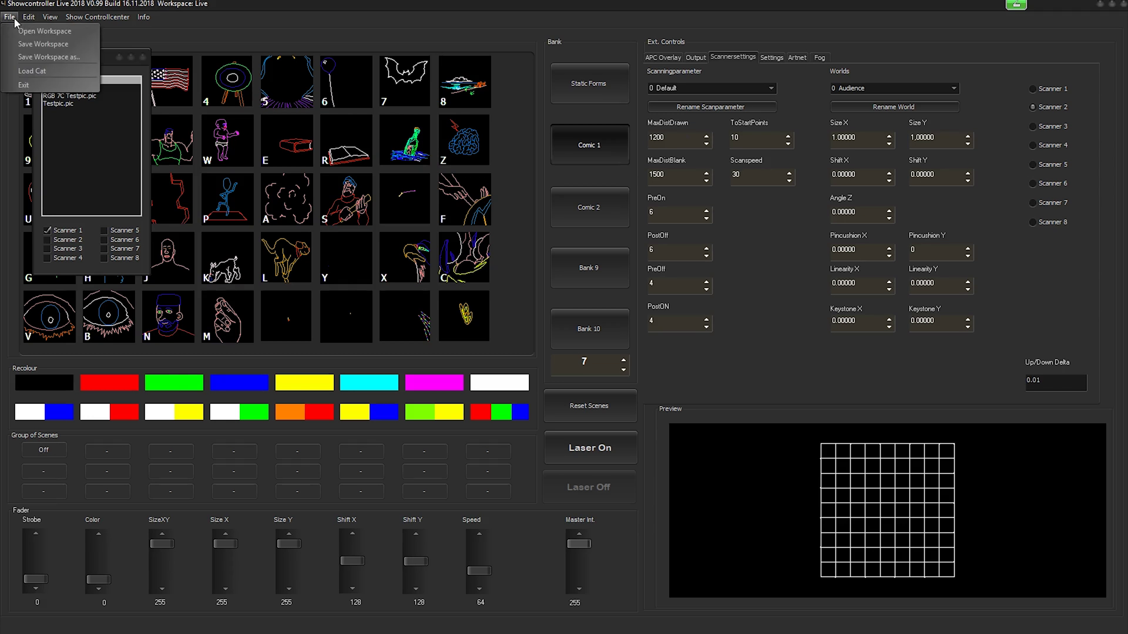
left_click(29, 45)
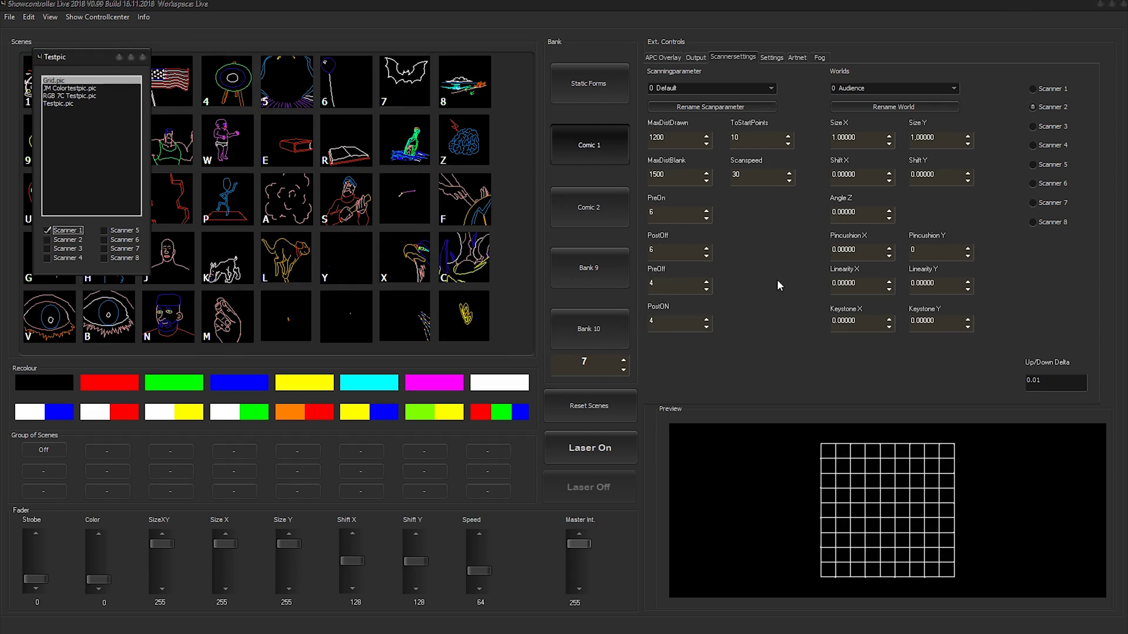
Check the scanning parameters stored for Scanner 1 and Scanner 3
left_click(1037, 89)
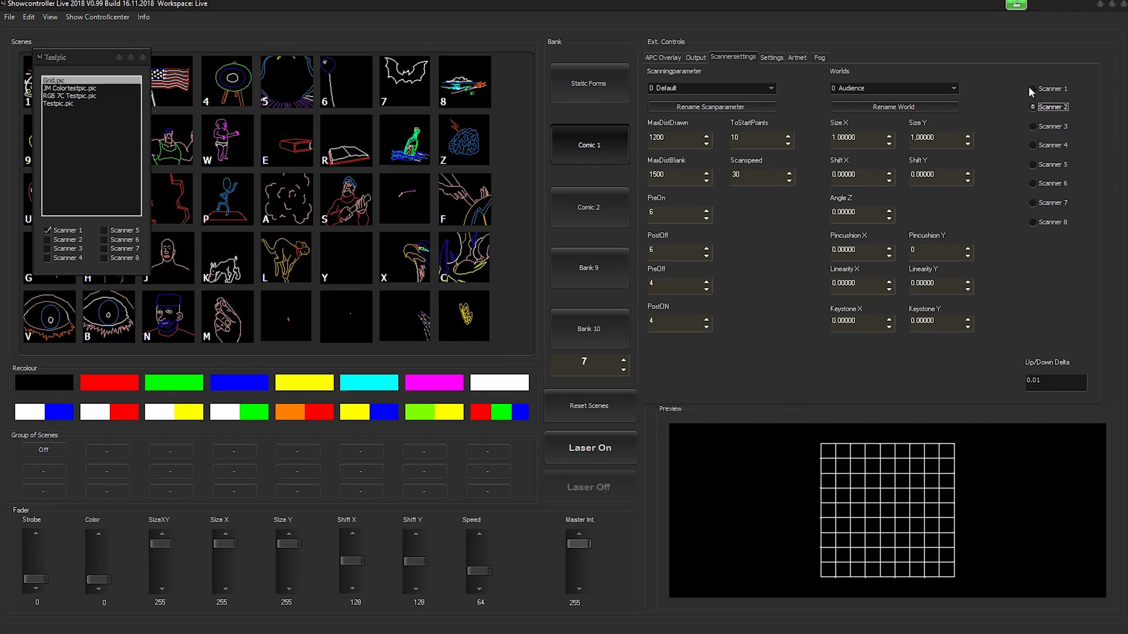
left_click(1032, 129)
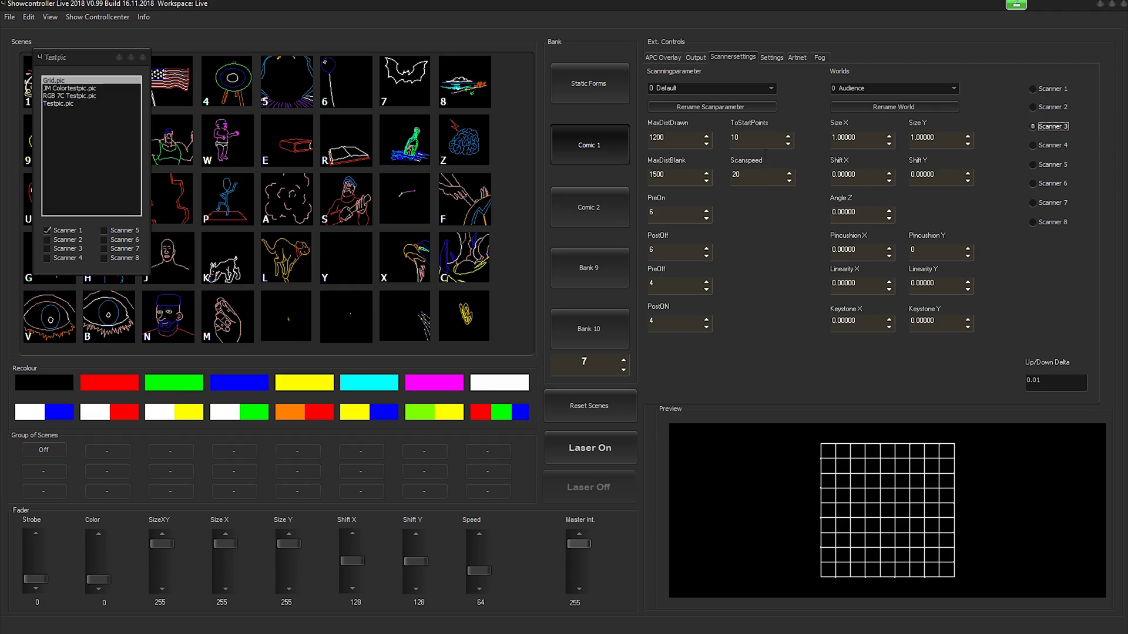